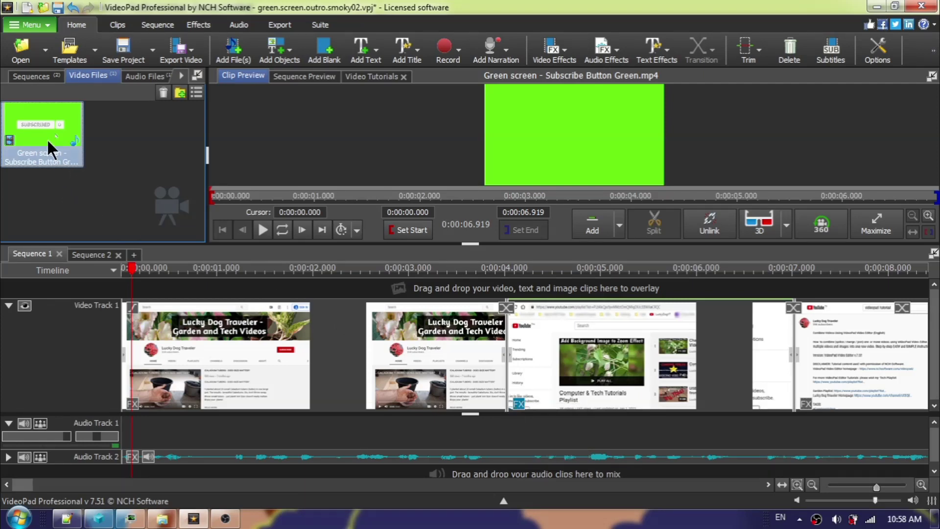
Overlay the subscribe clip on a new Video Track 2 above the outro footage.
mouse_move(47, 147)
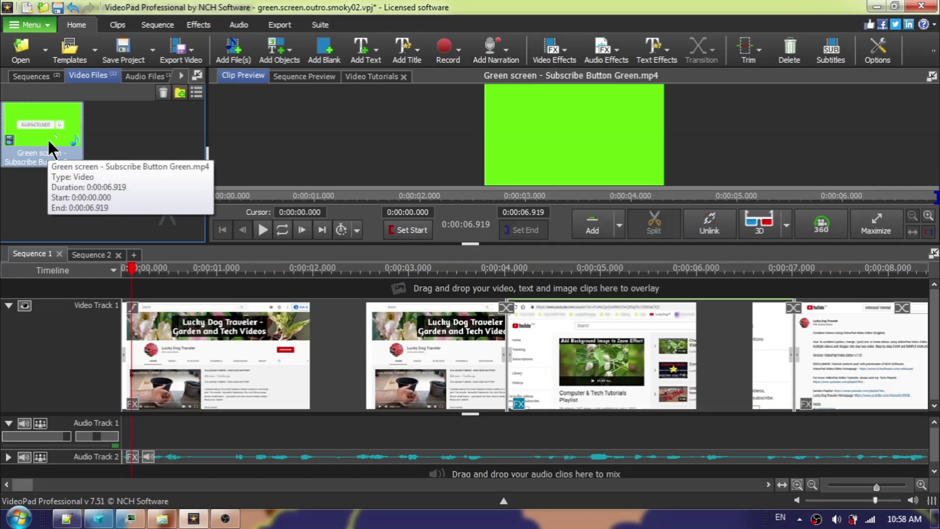
right_click(52, 134)
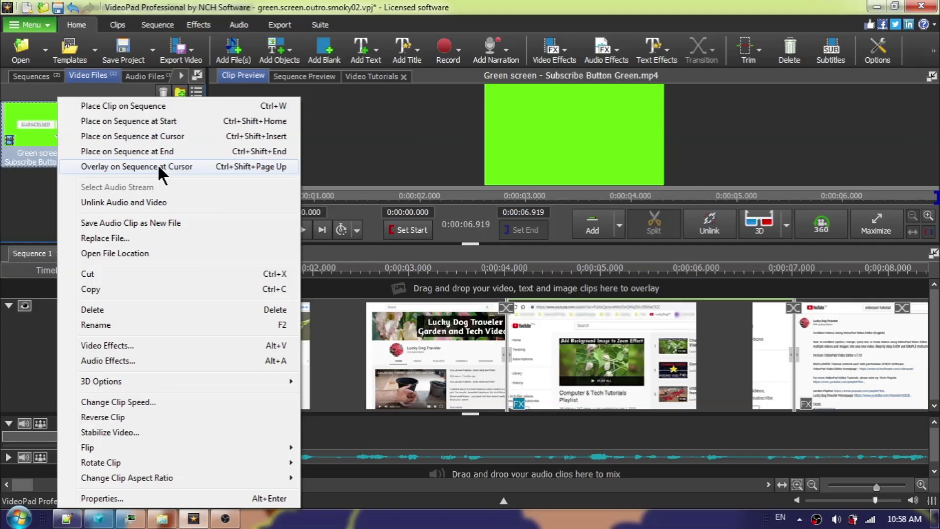
click(212, 153)
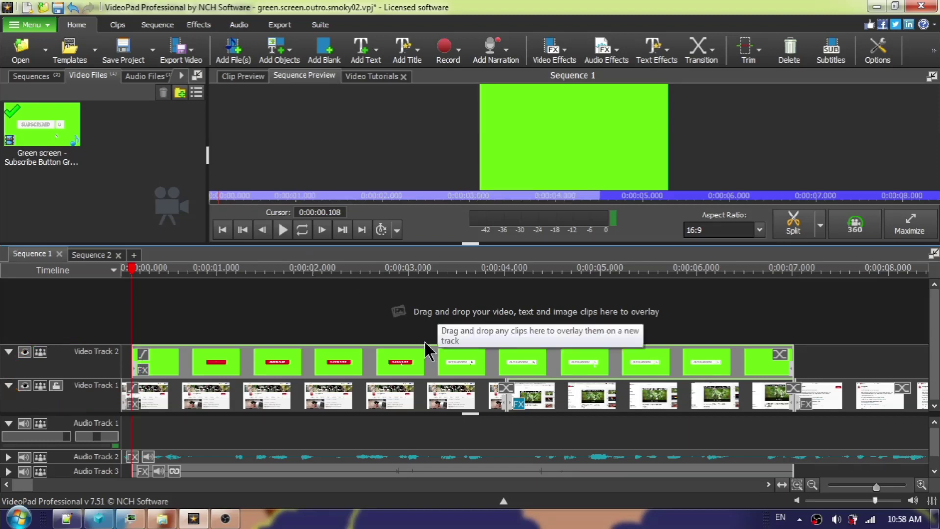
Preview the green-screen clip on its own, then open its effects from near the one-second mark.
click(418, 359)
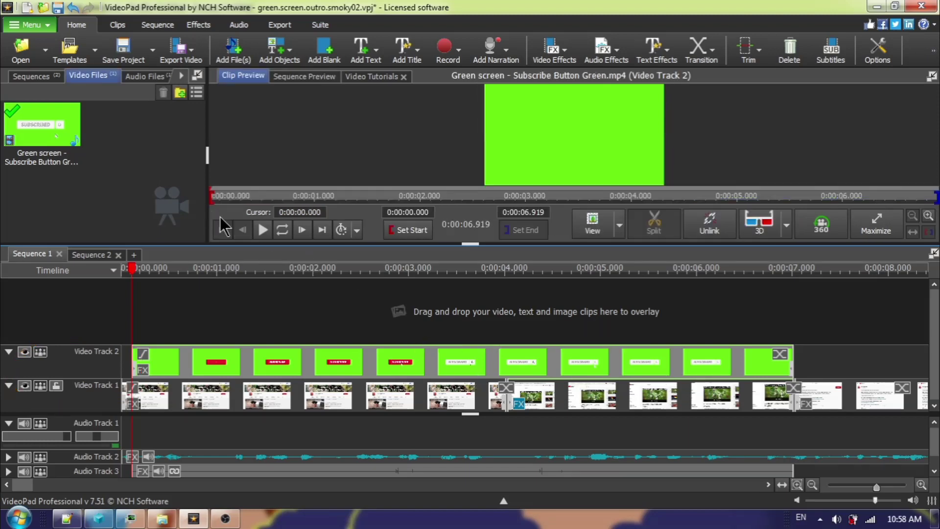
click(263, 226)
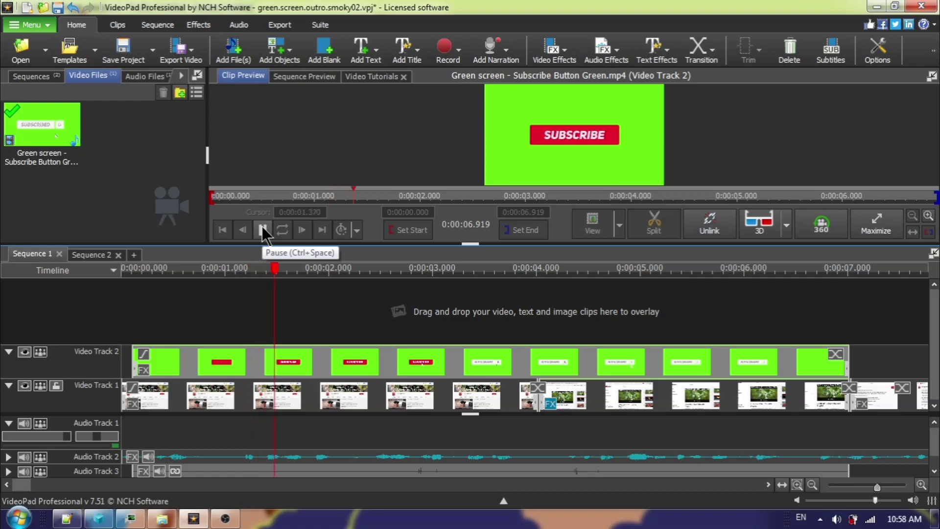
click(262, 230)
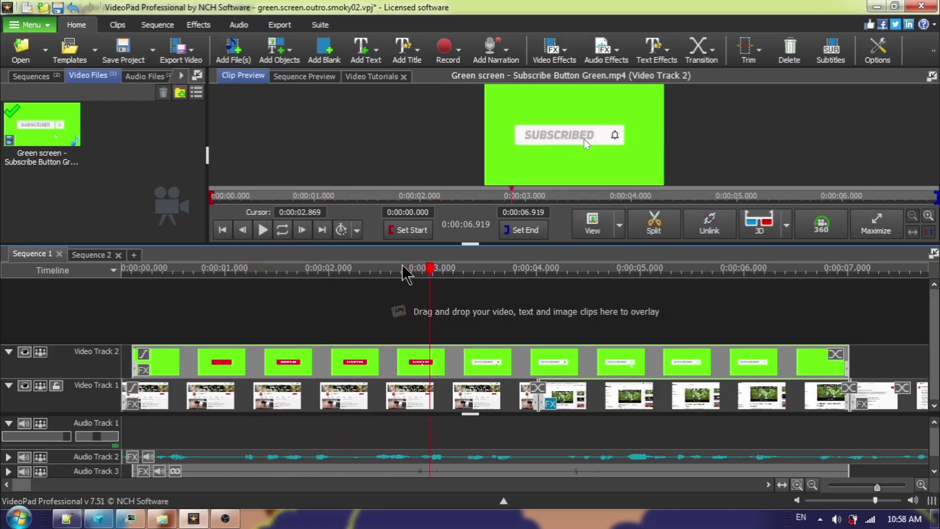
click(219, 274)
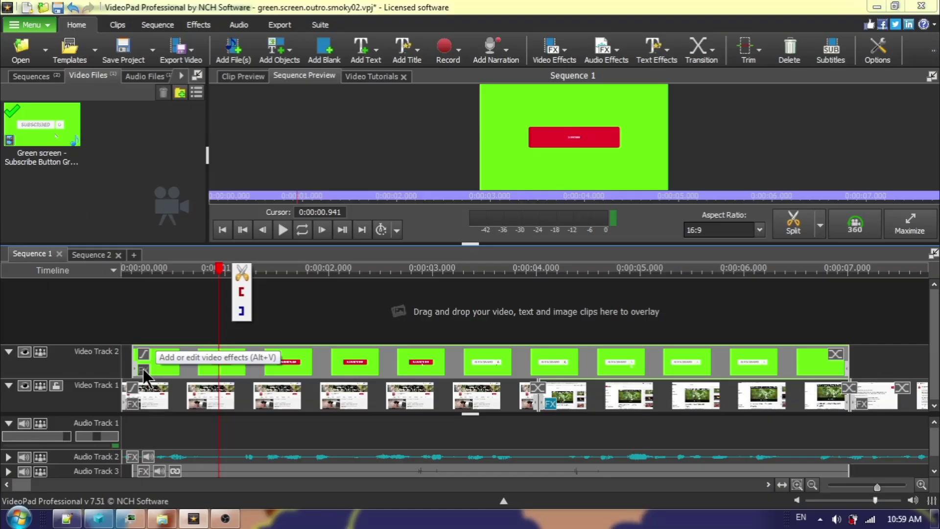
click(266, 232)
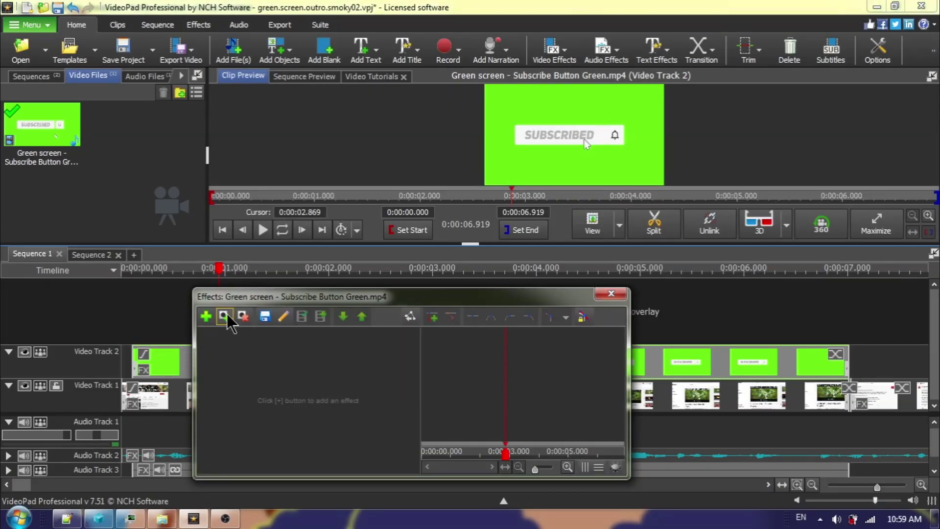
Hide the animation editor and open the video effects gallery, scrolling toward Blending and Color Correction.
click(410, 316)
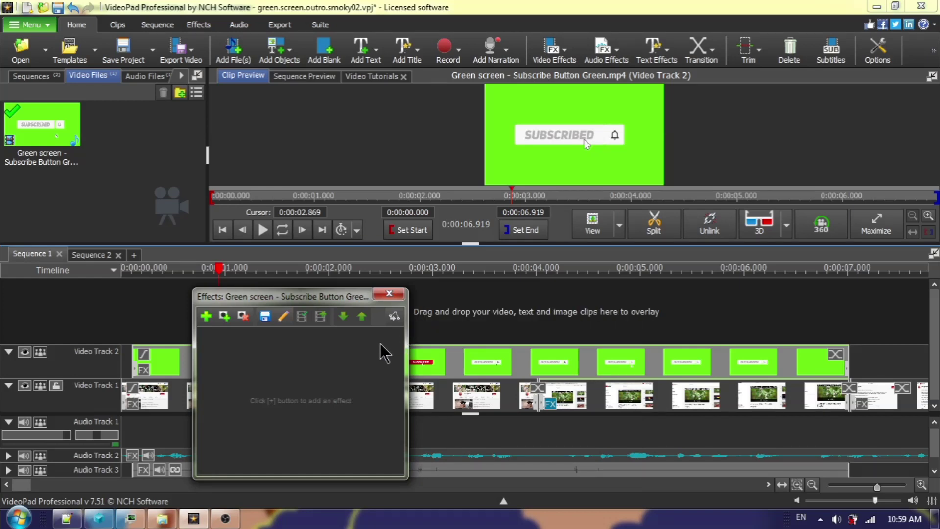
click(207, 321)
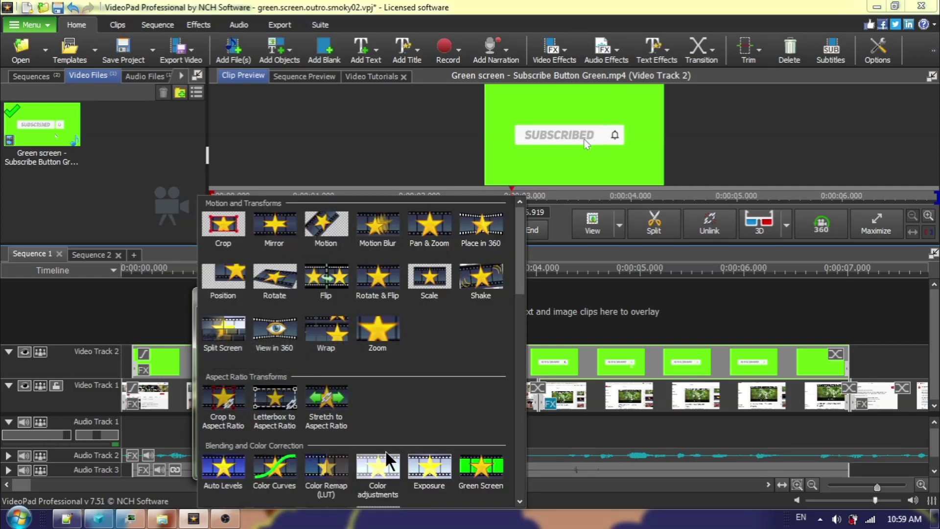
drag(525, 289, 523, 327)
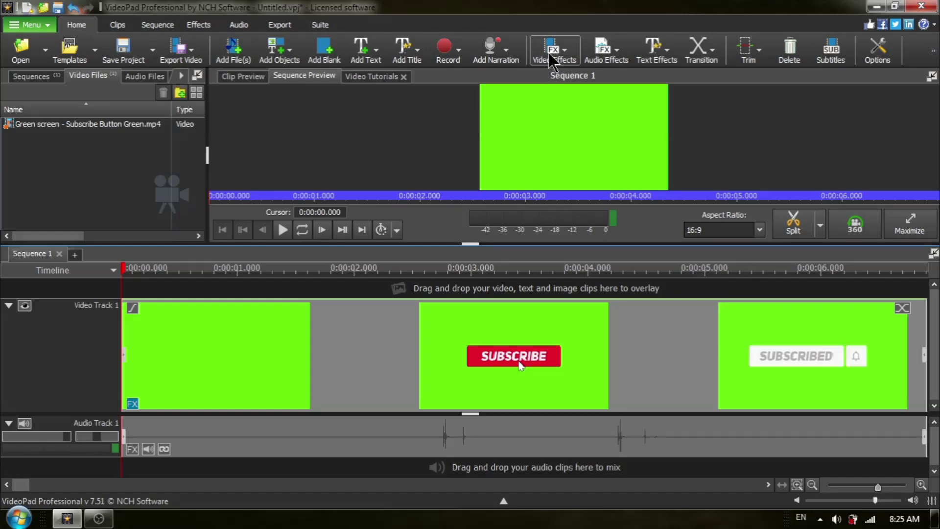
Apply Green Screen from Blending and Color Correction to the subscribe button clip.
click(553, 51)
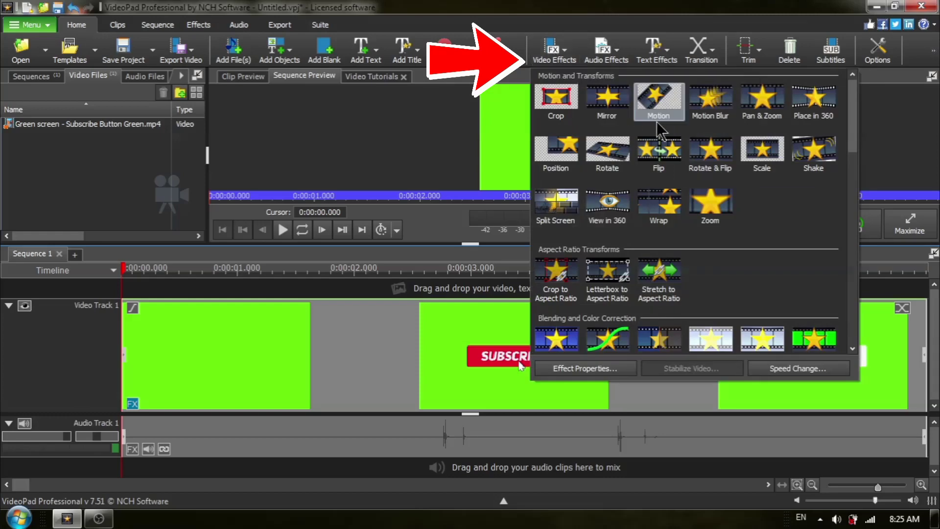
scroll(843, 186, down, 5)
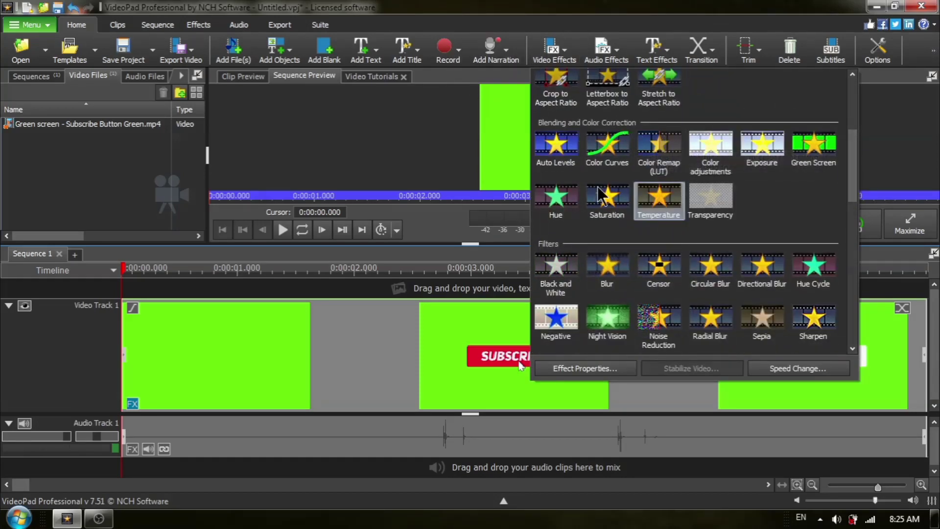
click(817, 155)
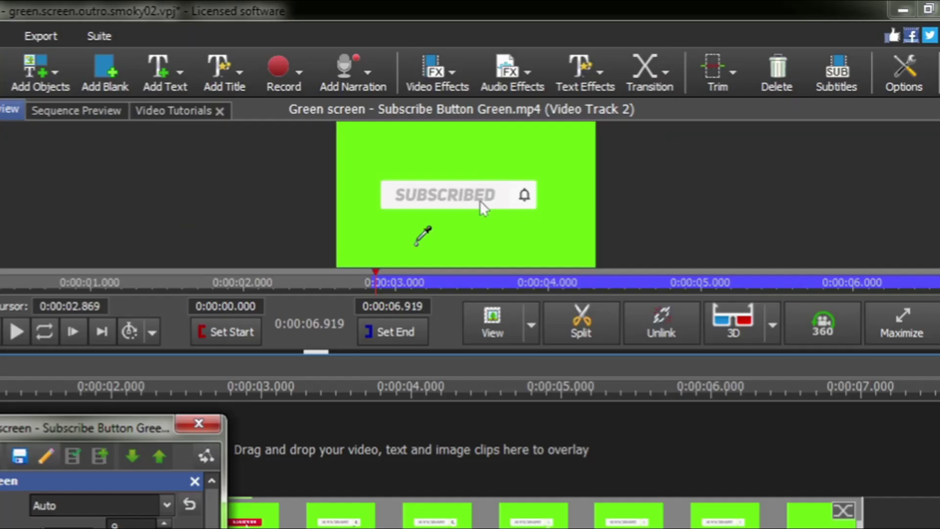
Sample the green backdrop with the eyedropper to key it out, and enlarge the preview.
click(416, 244)
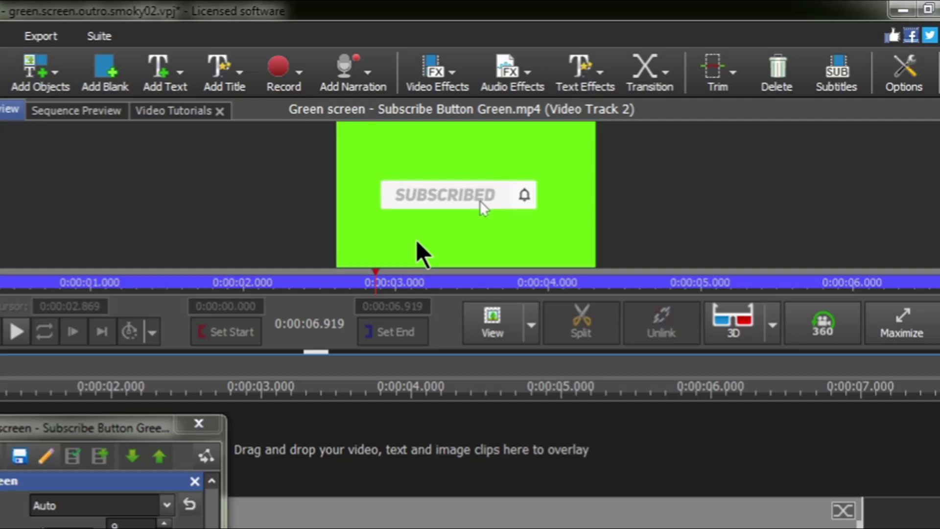
click(416, 243)
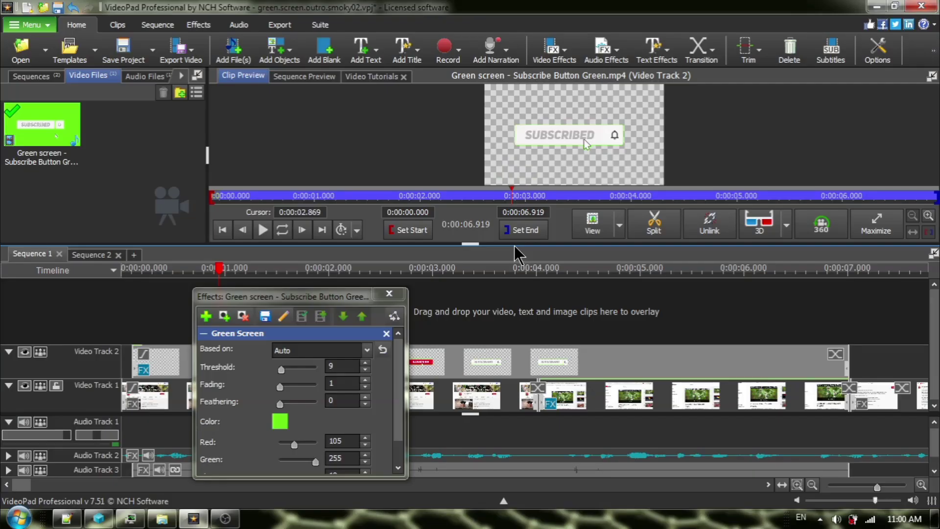
mouse_move(555, 266)
mouse_down()
mouse_move(555, 196)
mouse_move(555, 280)
mouse_up()
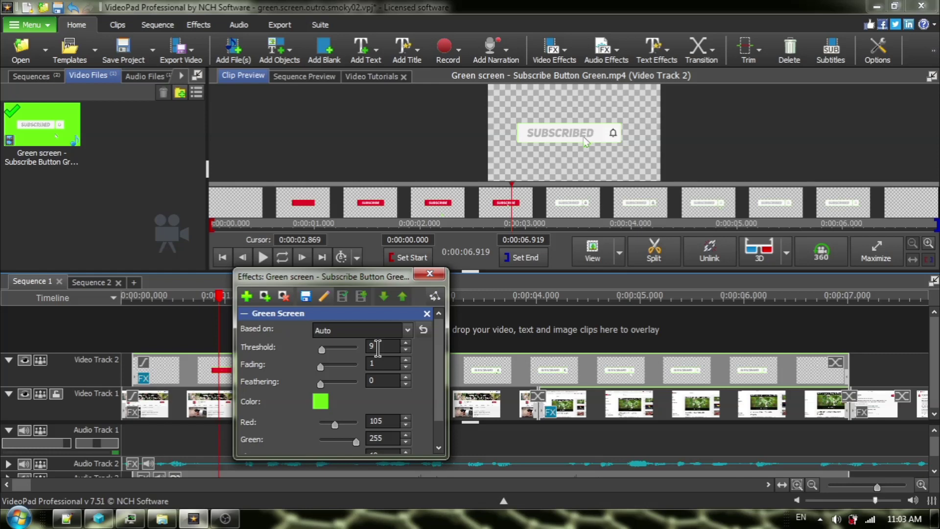
Raise the Green Screen Threshold through 20 and 30 to 40, then close the Effects window.
key(BackSpace)
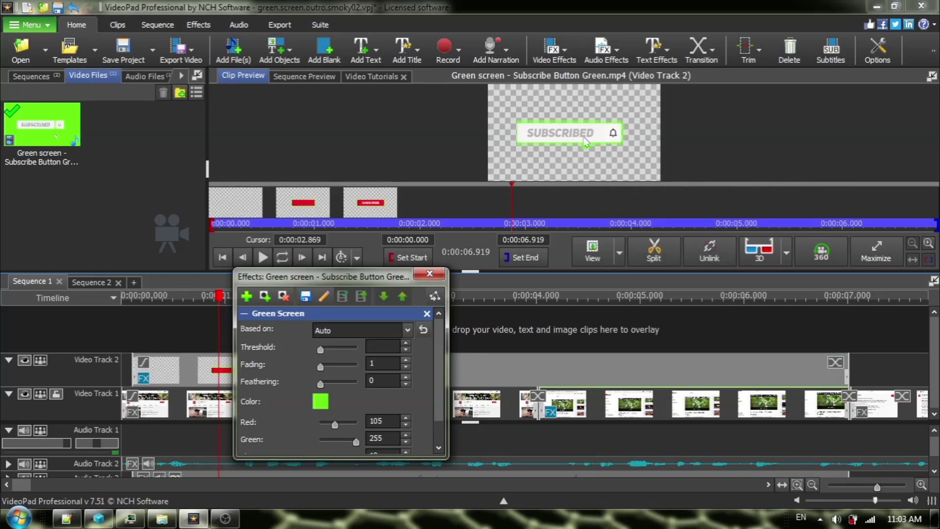
text(20)
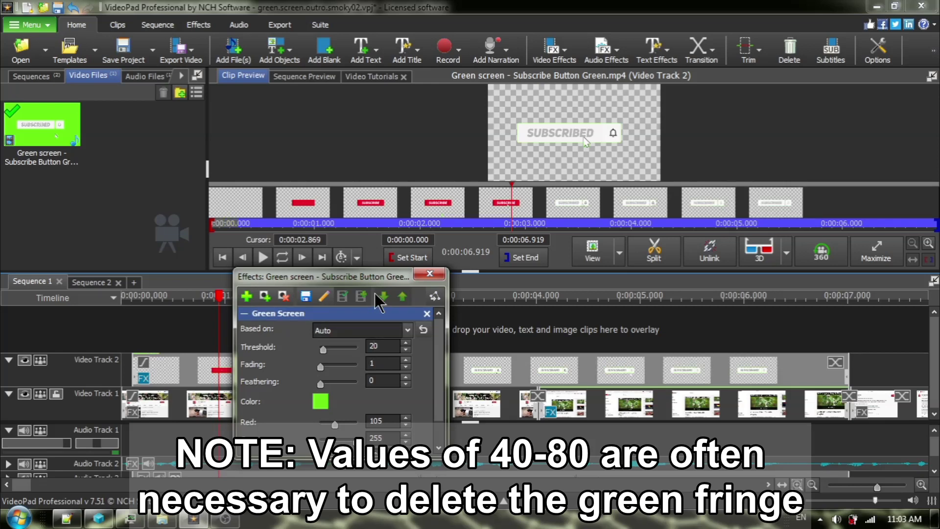
key(BackSpace)
text(3)
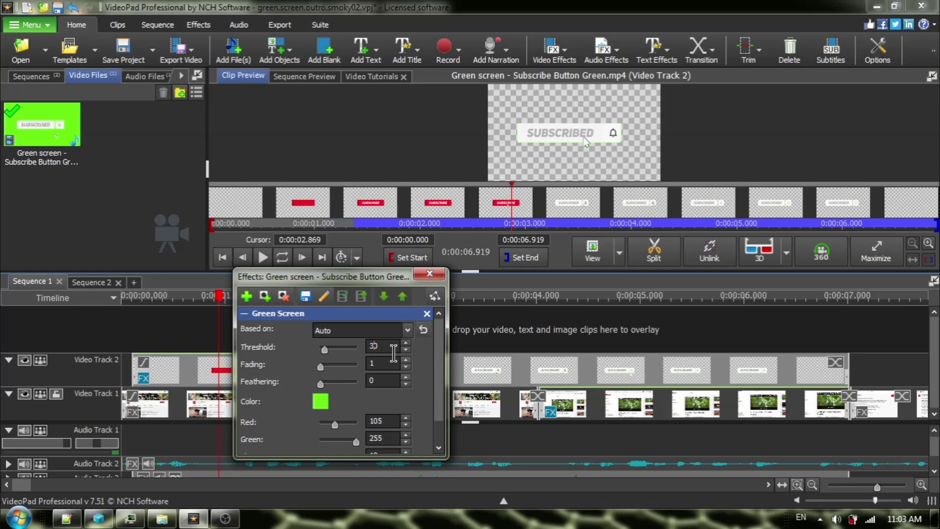
double_click(393, 348)
text(40)
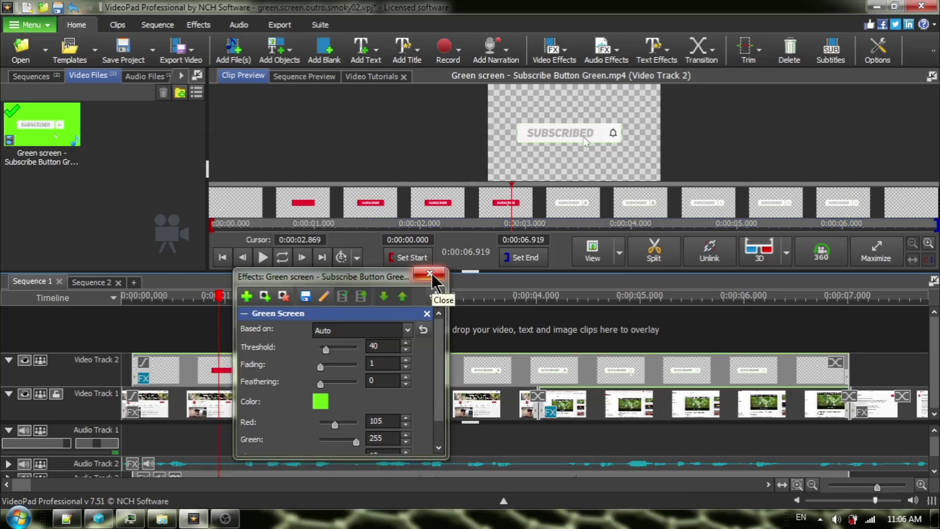
click(431, 275)
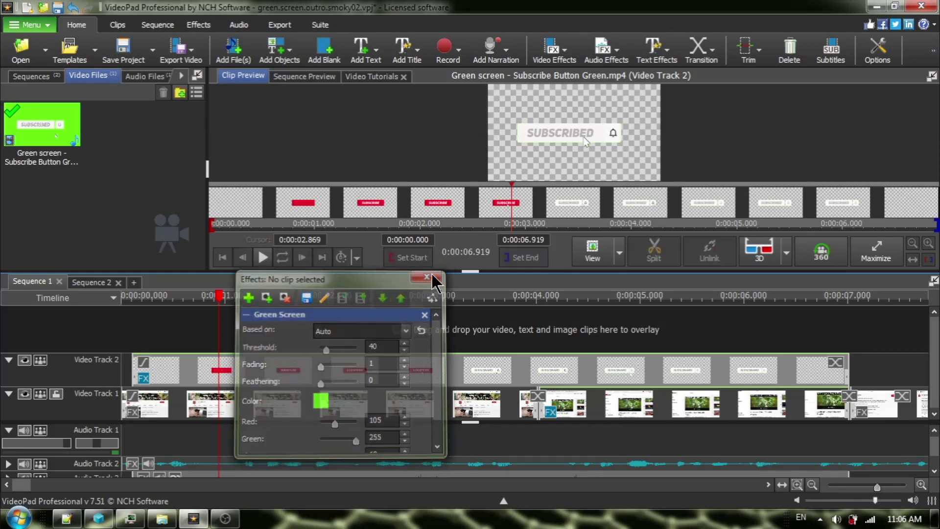
click(311, 79)
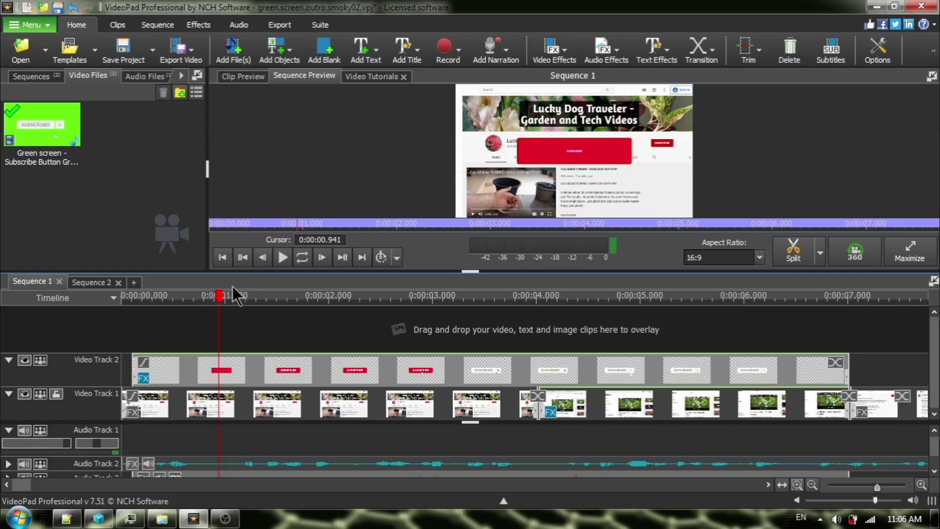
drag(220, 297, 123, 312)
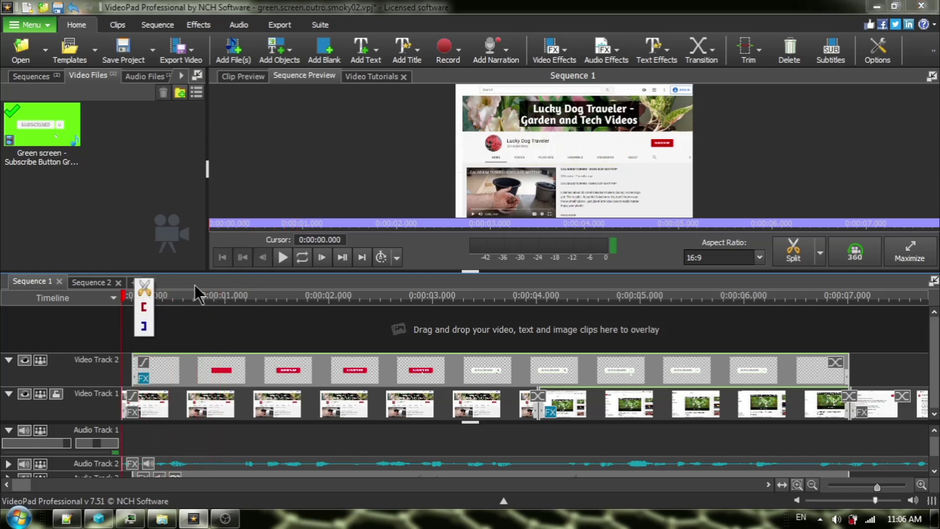
click(282, 257)
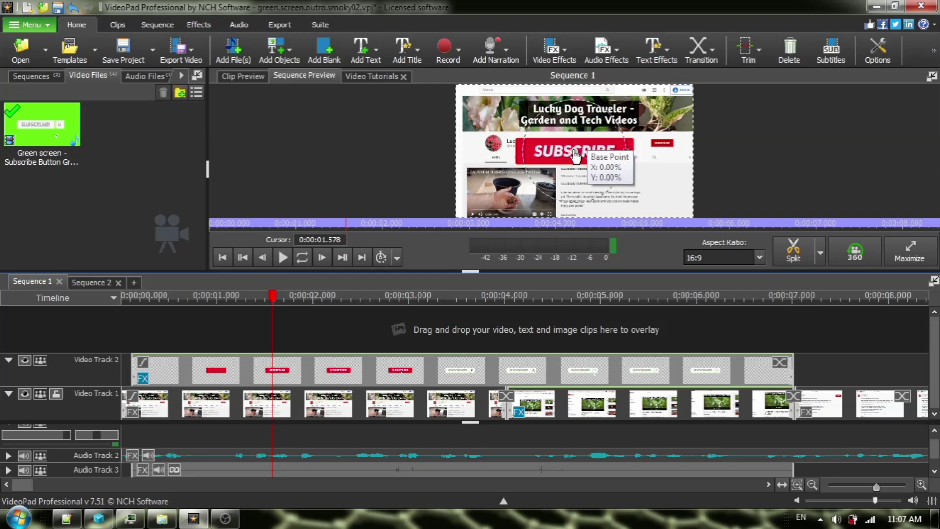
drag(575, 156, 574, 166)
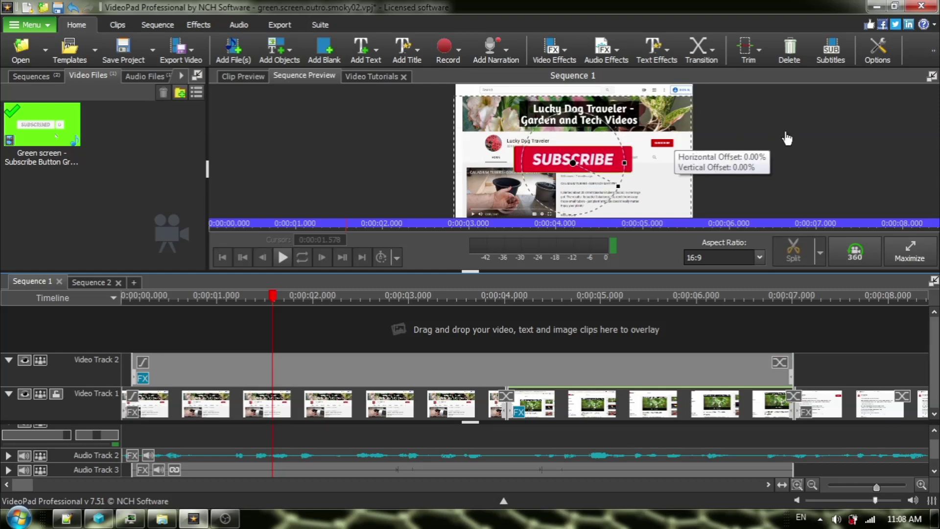
Compare Clip and Sequence Preview, set the playhead near the outro start, and reopen the clip's effects.
click(238, 77)
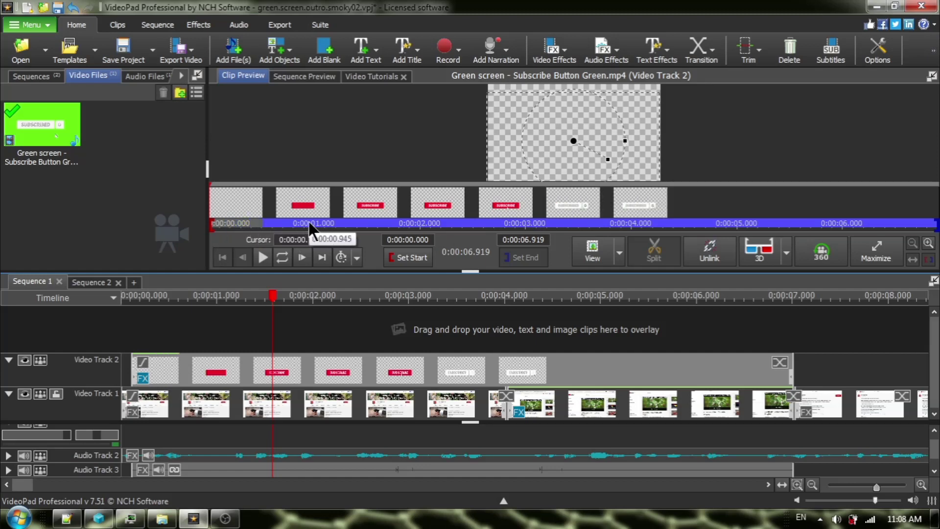
click(318, 76)
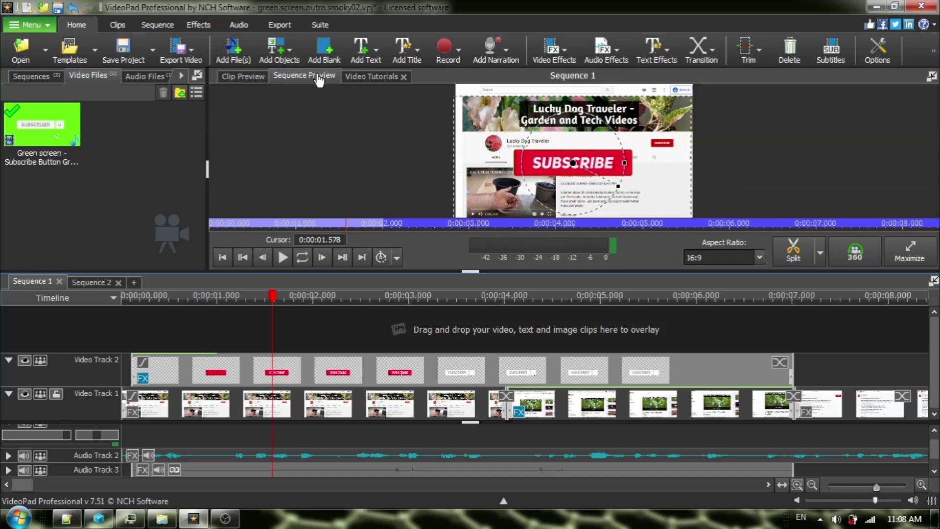
click(162, 374)
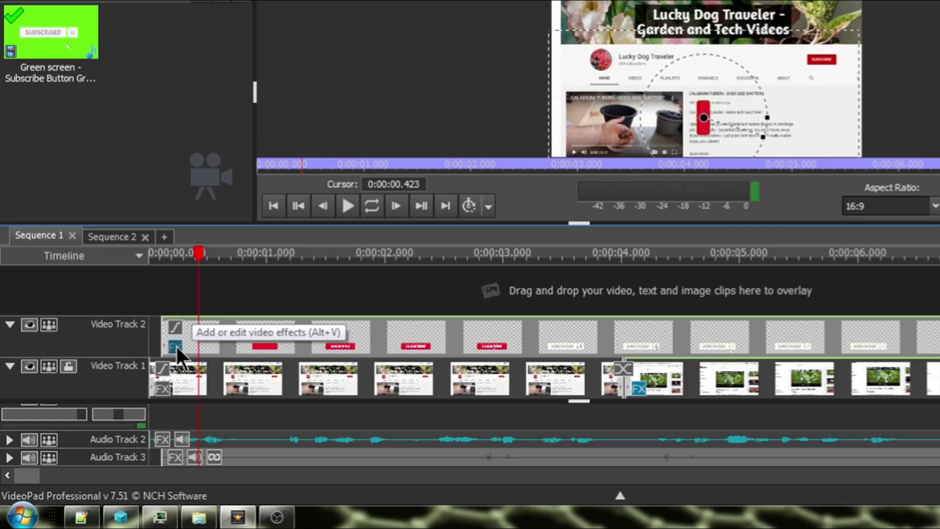
click(175, 344)
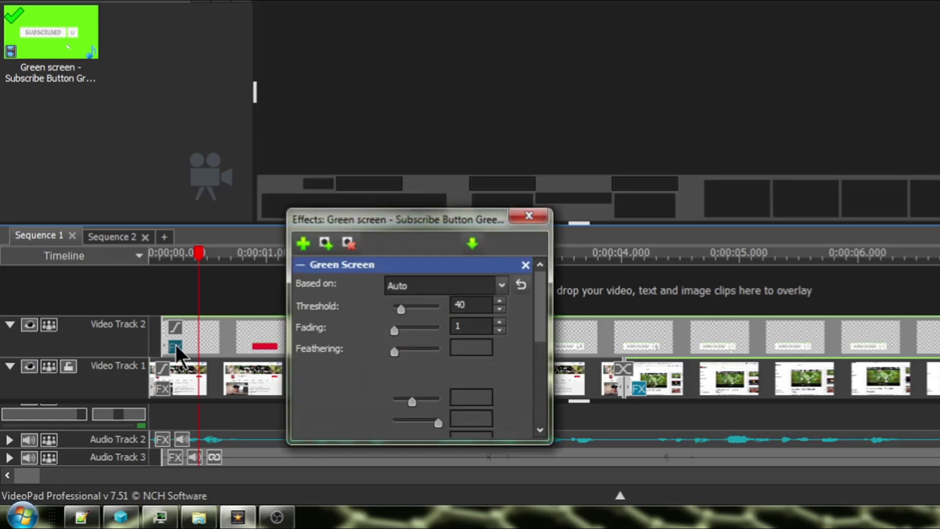
Add a Position effect from Motion and Transforms to the keyed subscribe clip.
click(303, 244)
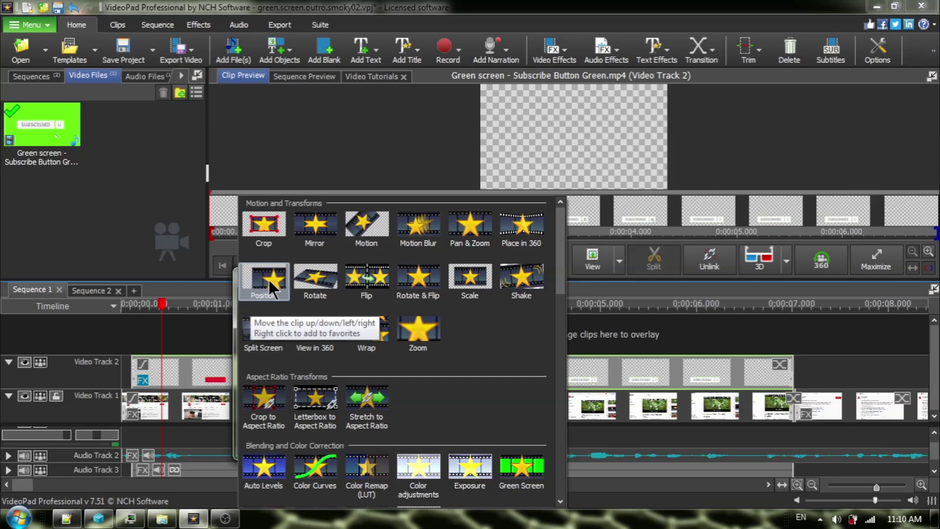
click(269, 282)
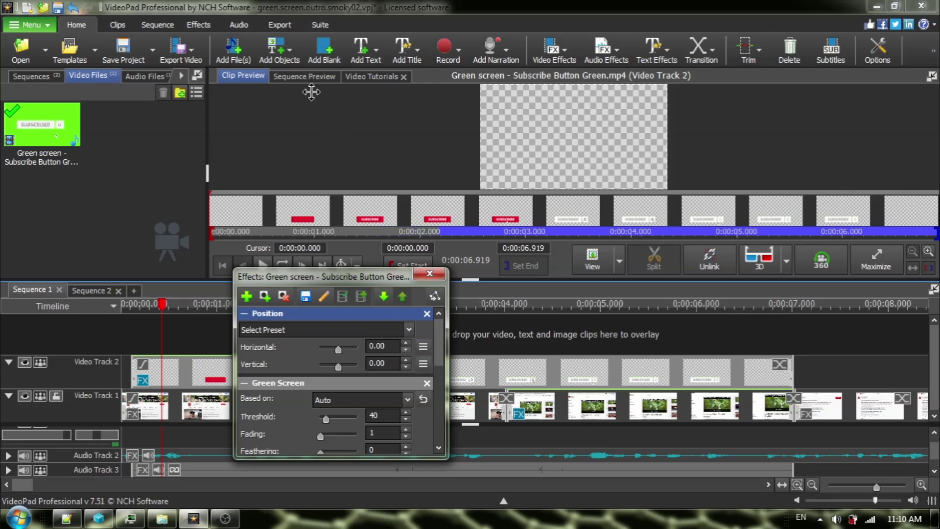
Show the composited sequence at the red subscribe-button frame and drag the overlay to vertical -24.00.
click(309, 78)
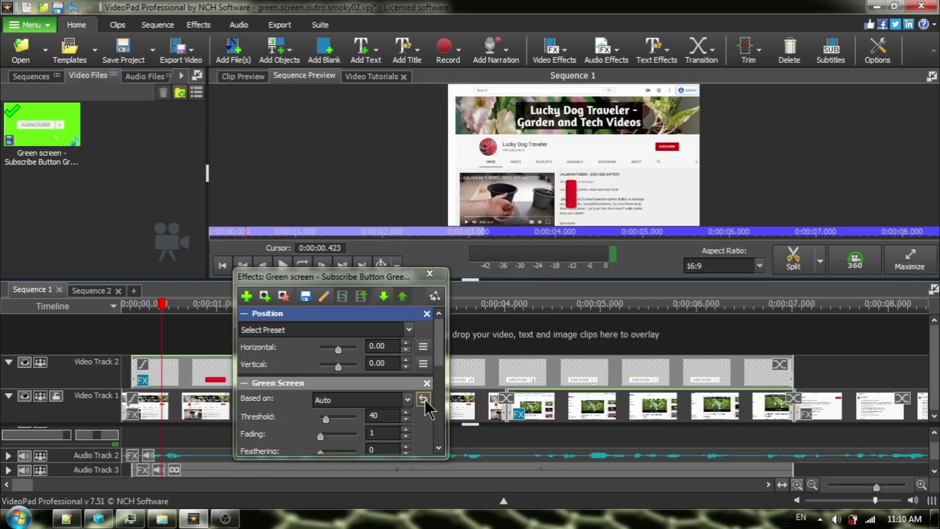
drag(162, 304, 195, 310)
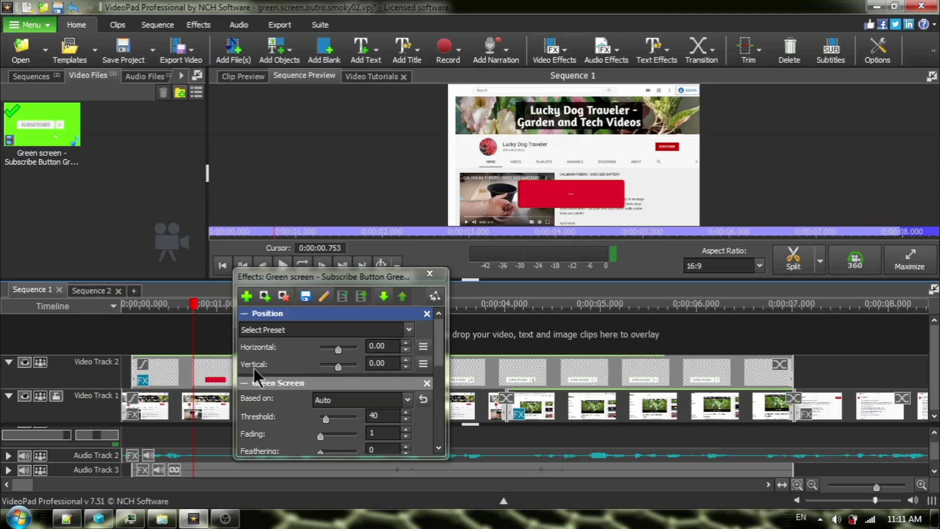
click(338, 365)
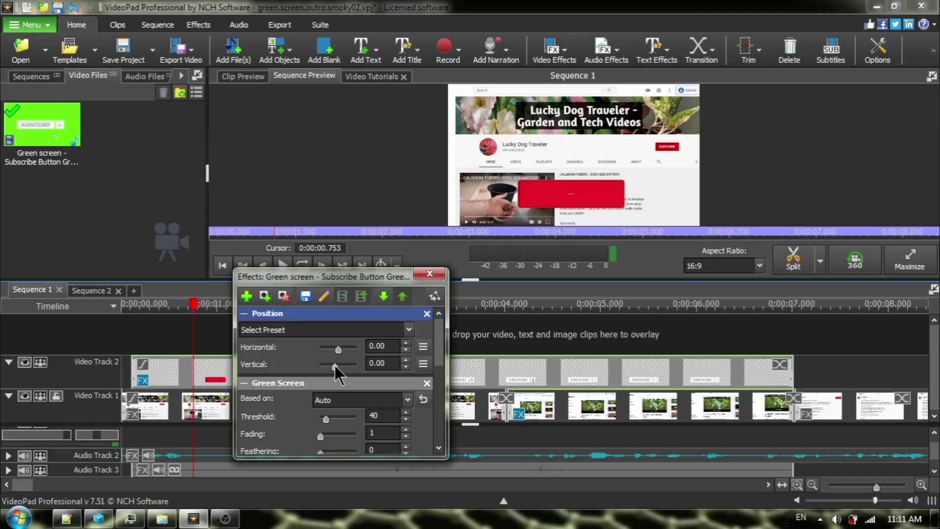
drag(334, 365, 333, 366)
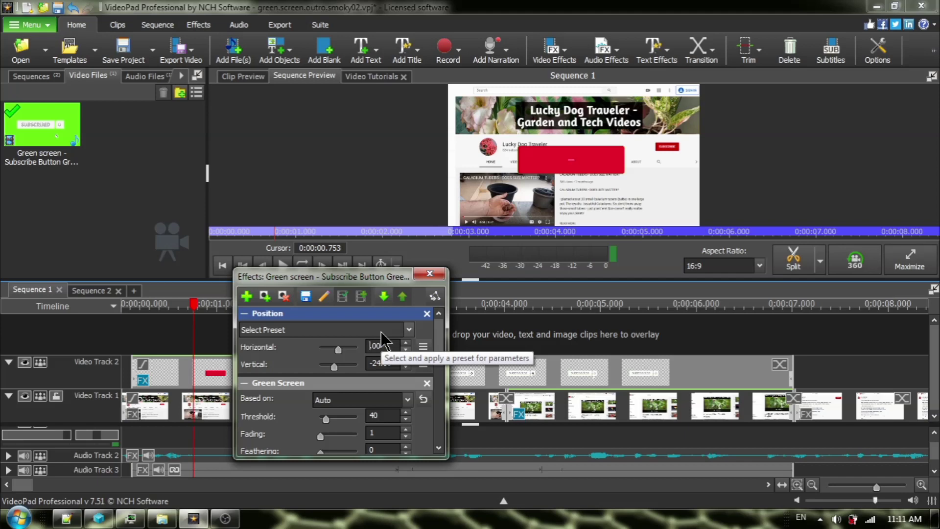
Reset both Position offsets to 0.00 after trying horizontal 10.00, close the settings, and play the outro.
text(1)
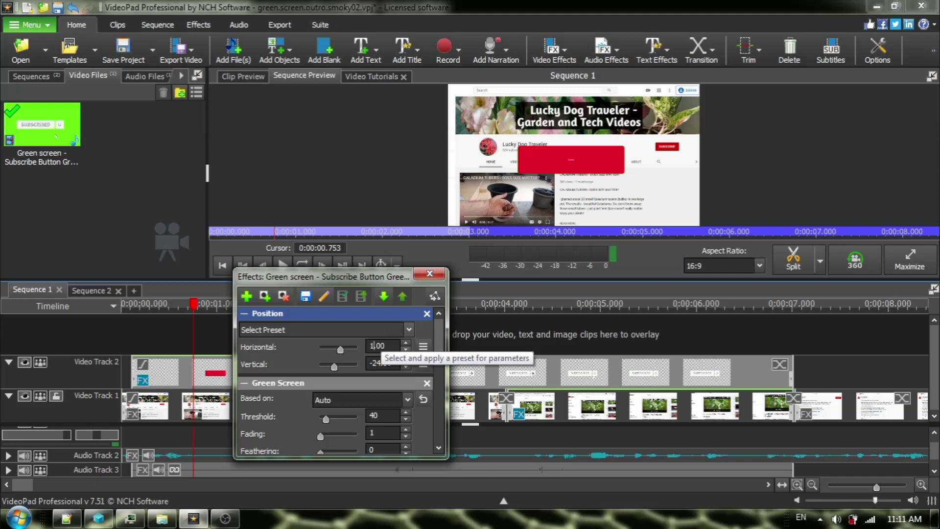
text(0)
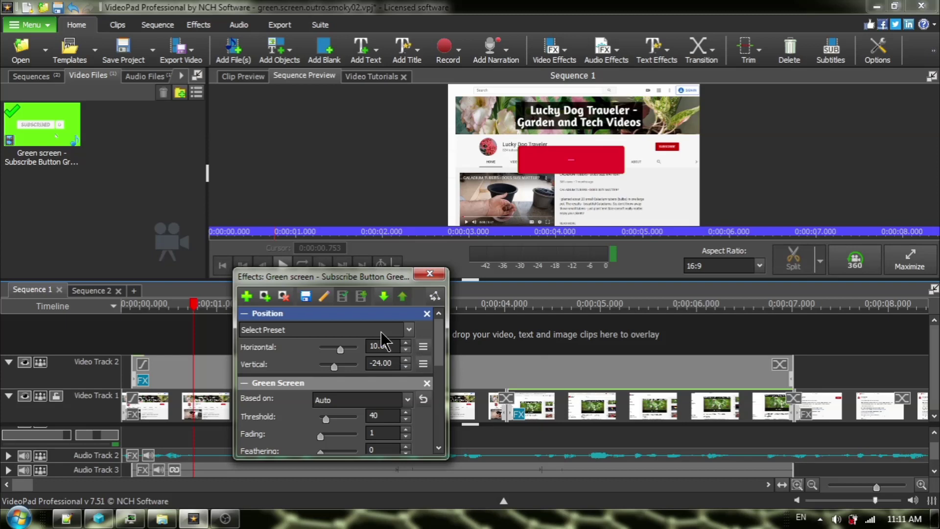
key(Return)
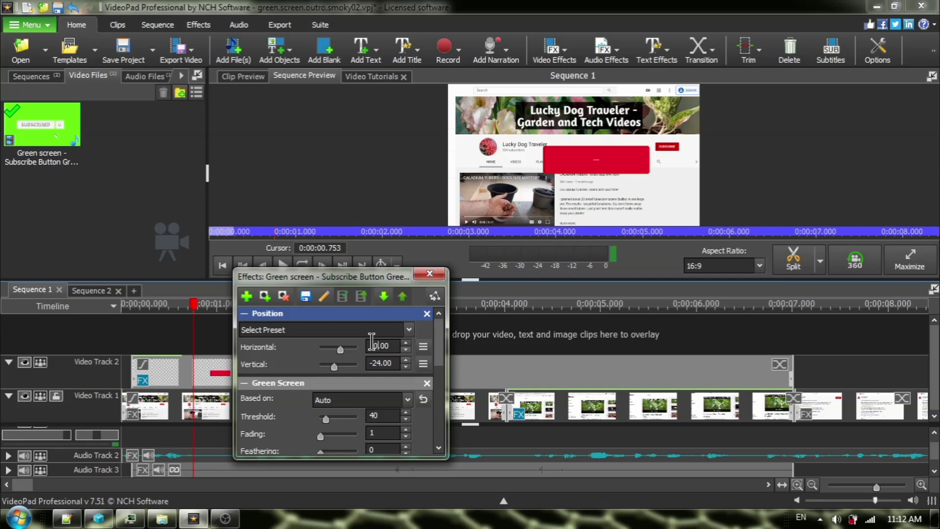
key(BackSpace)
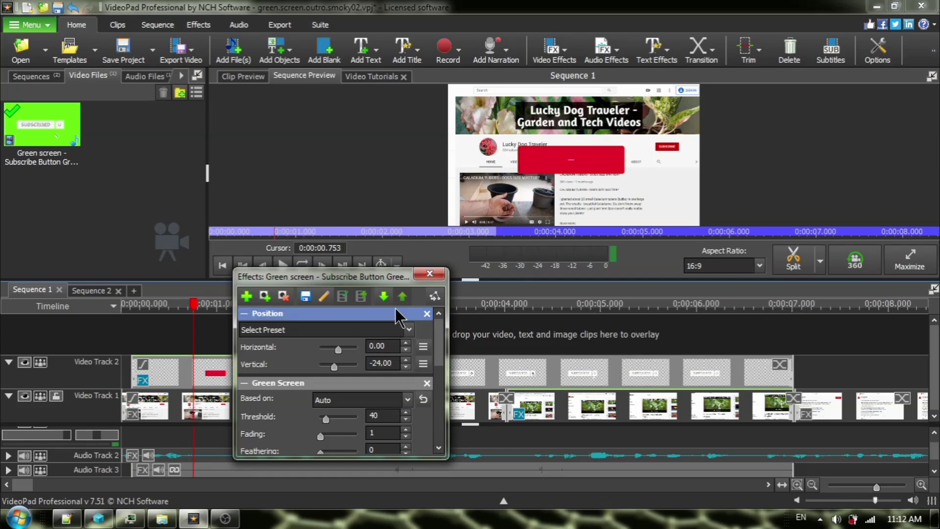
key(BackSpace)
key(BackSpace)
text(00)
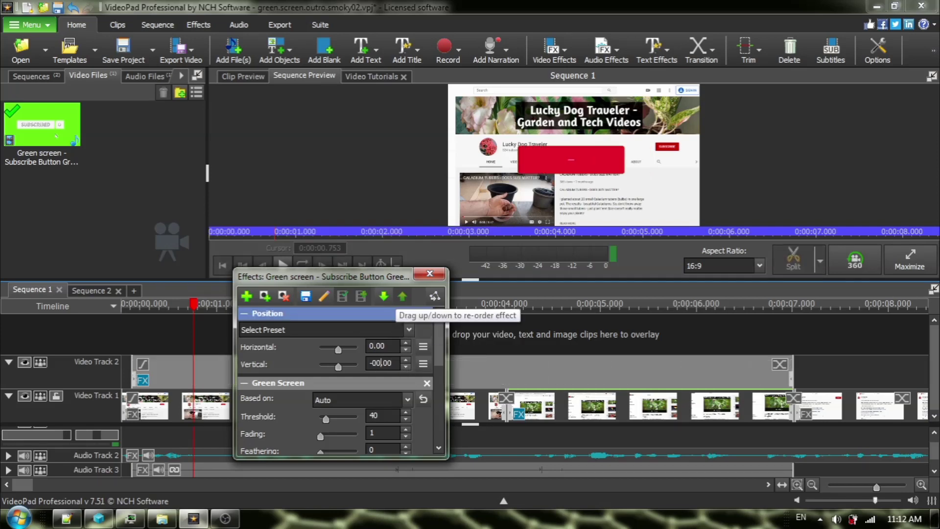
key(BackSpace)
key(BackSpace)
text(00)
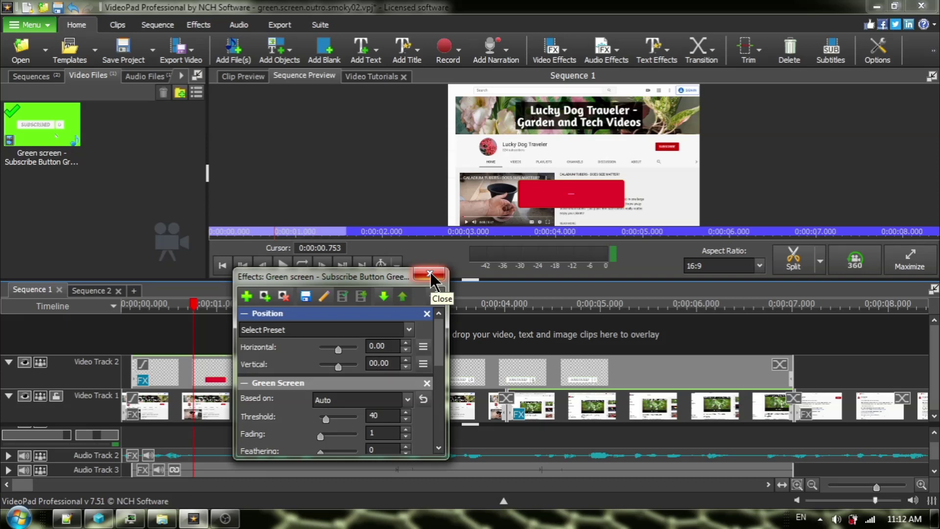
click(430, 274)
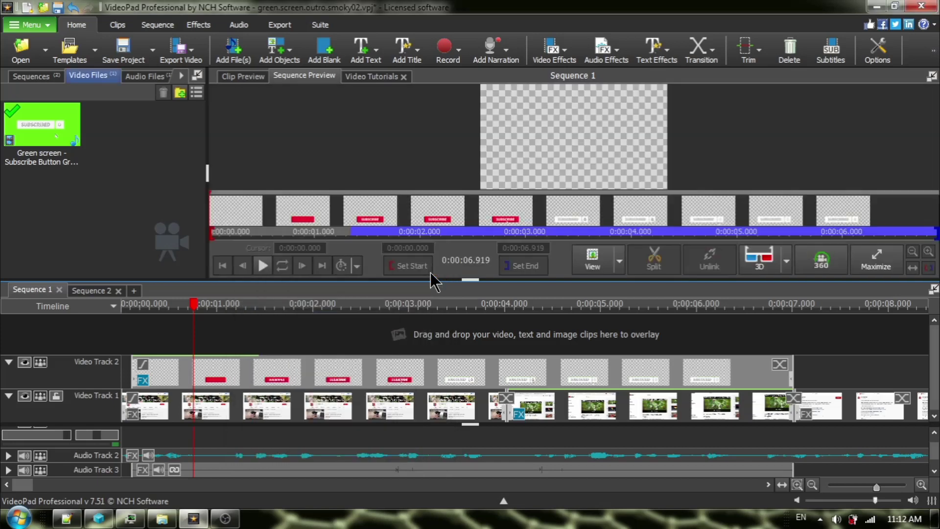
click(286, 266)
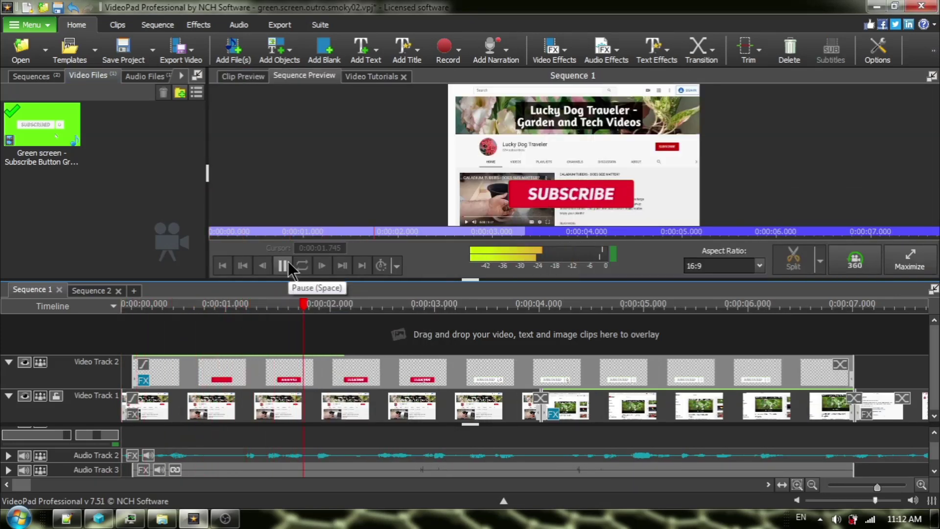